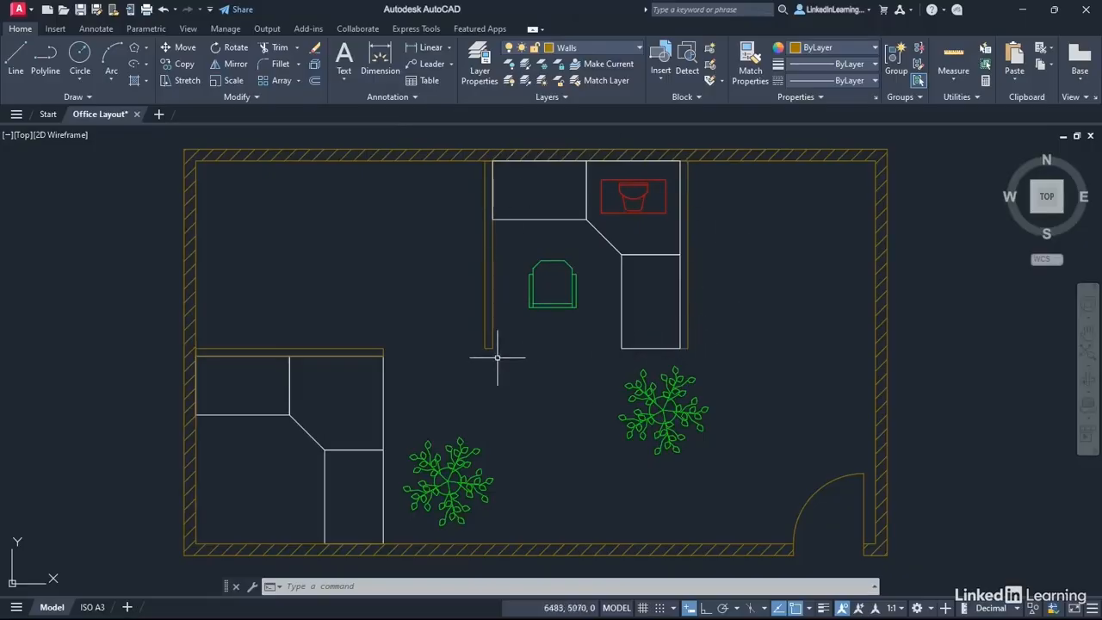
- Try rotating the green chair 45 degrees about its centre, and undo the rotation
scroll(581, 239, "up", 2)
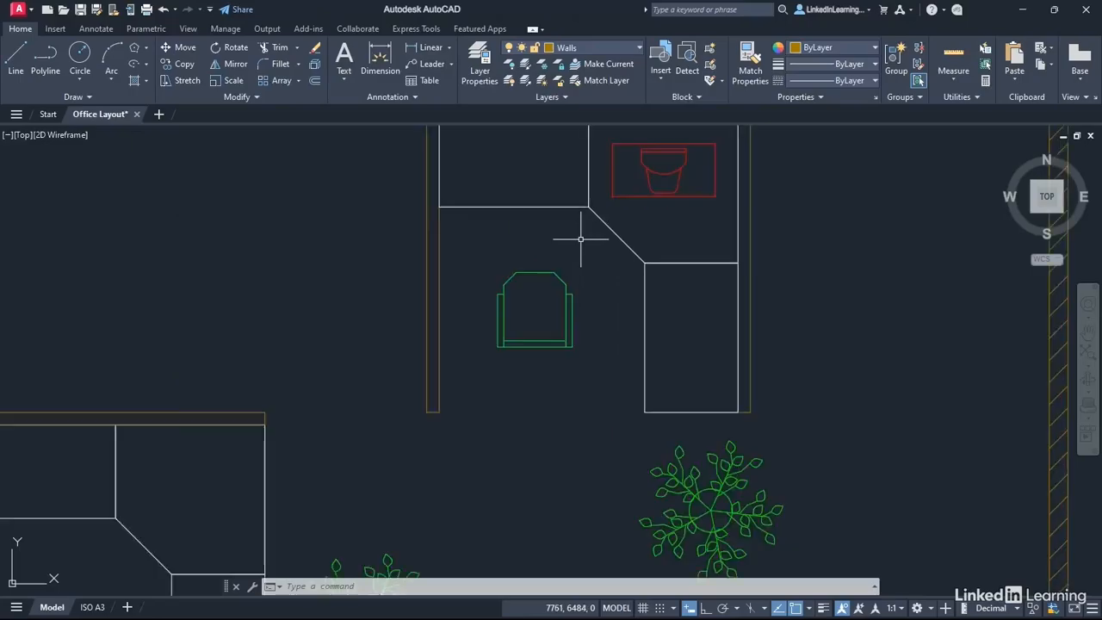
middle_click_drag(581, 239, 495, 335)
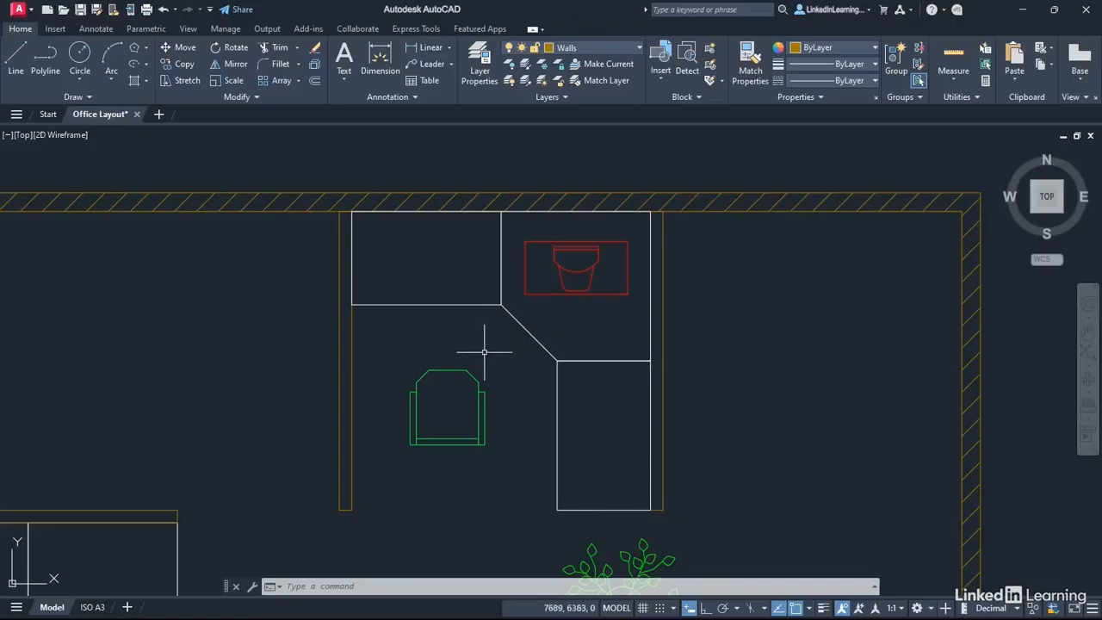
left_click(483, 381)
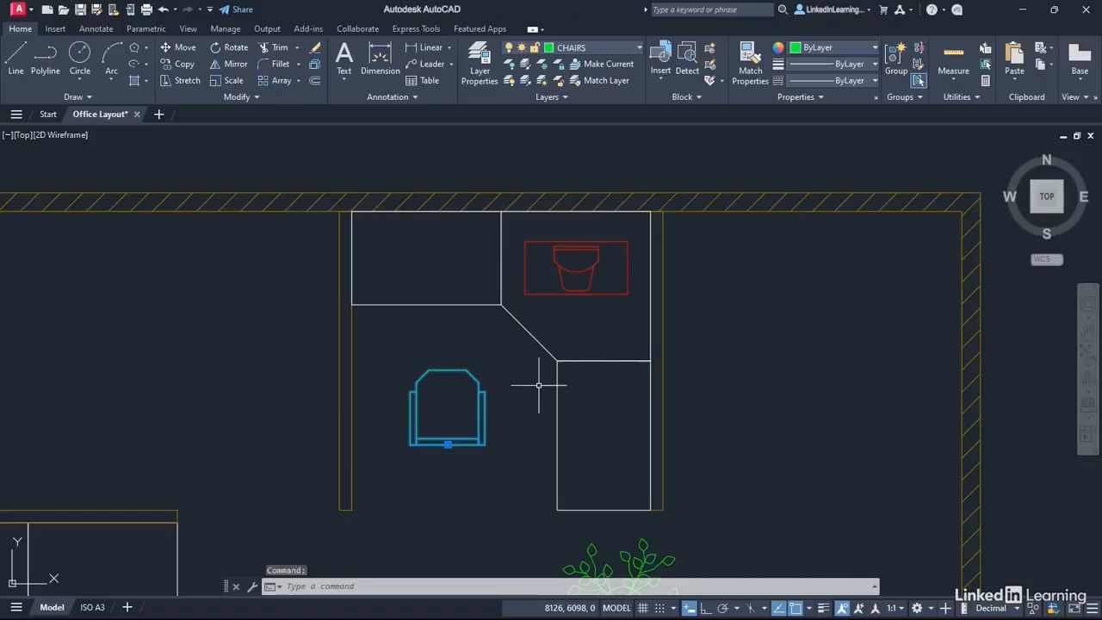
right_click(465, 267)
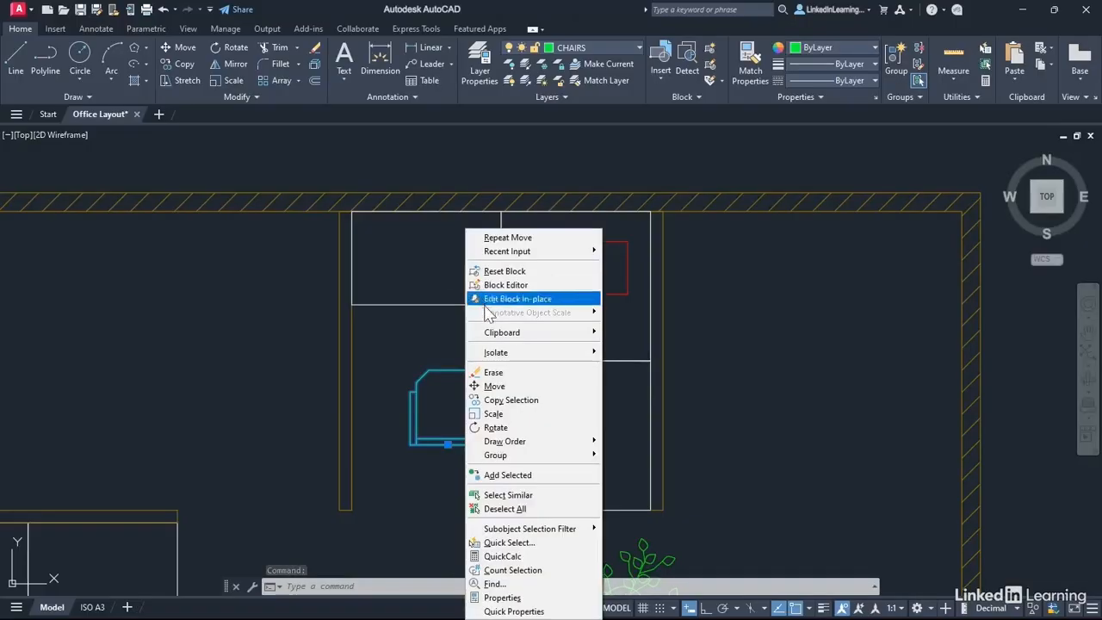
left_click(496, 428)
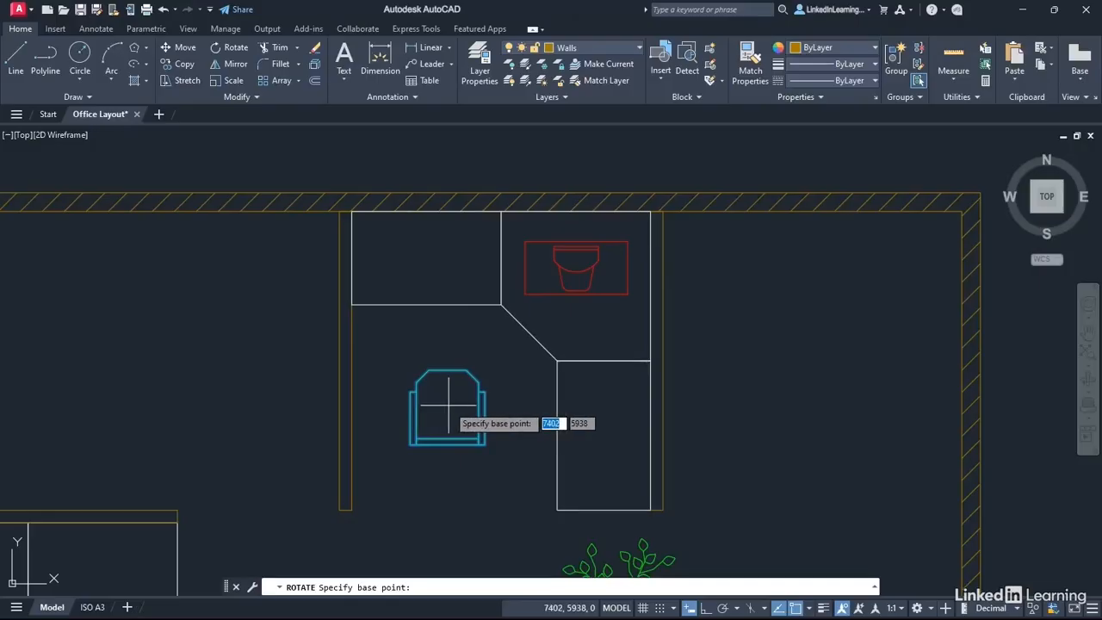
left_click(447, 404)
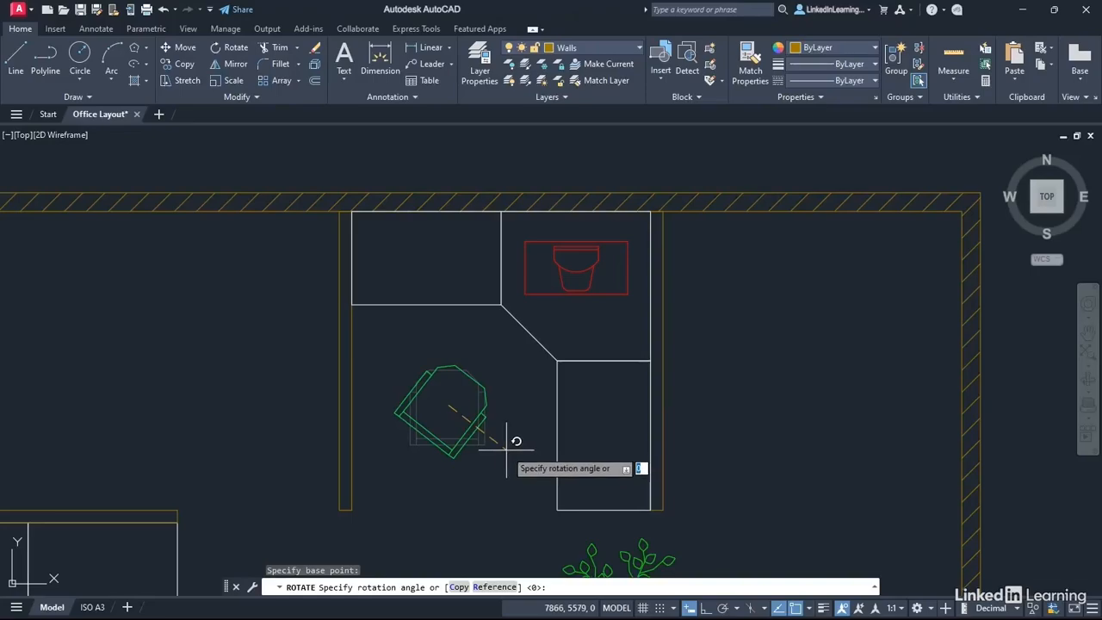
type("45")
key("Return")
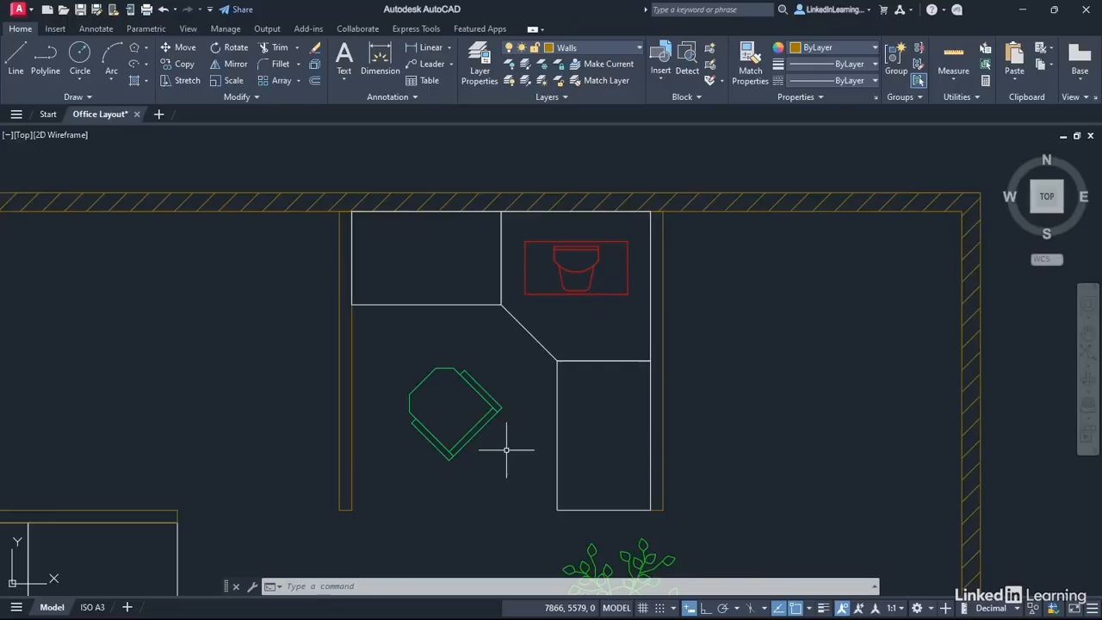
left_click(163, 9)
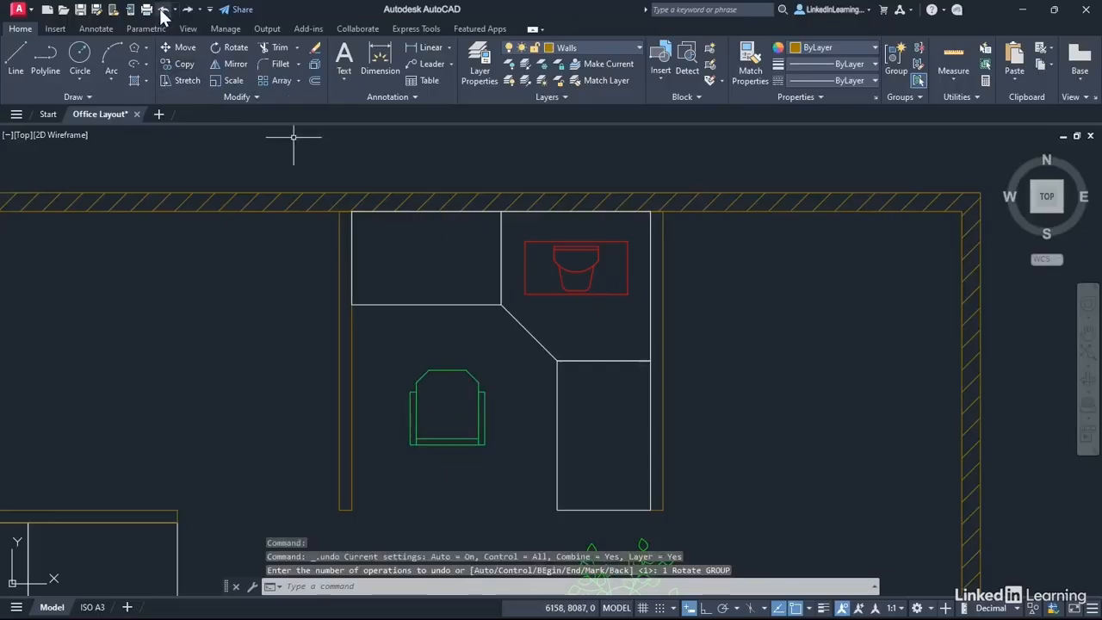
- Rotate the green chair by -45 degrees about its centre so it faces the corner desk
left_click(478, 388)
right_click(479, 343)
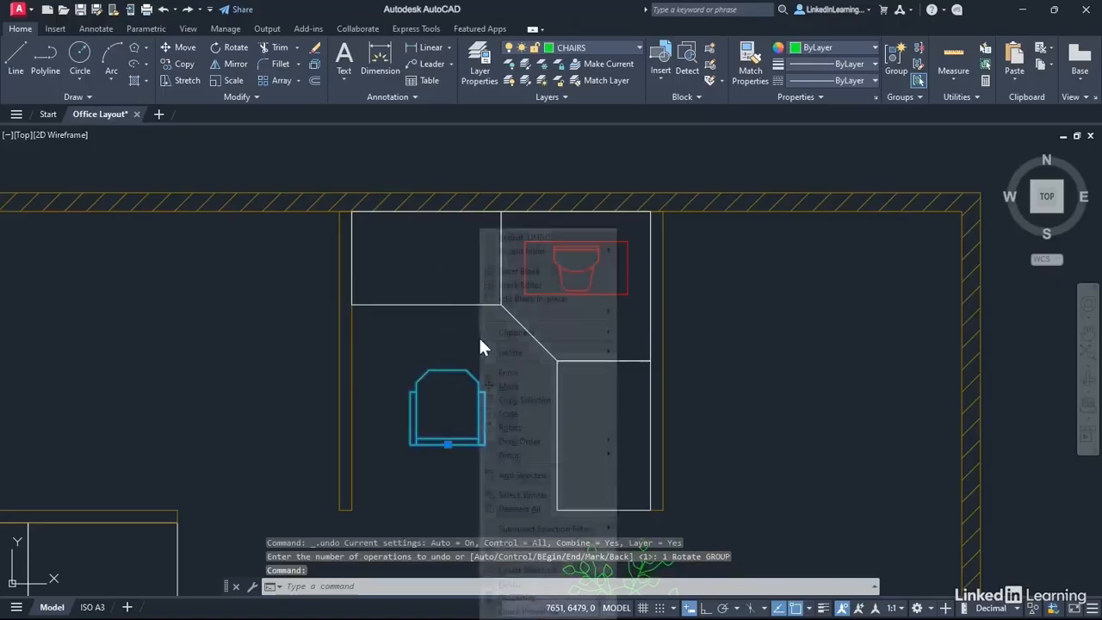
left_click(510, 427)
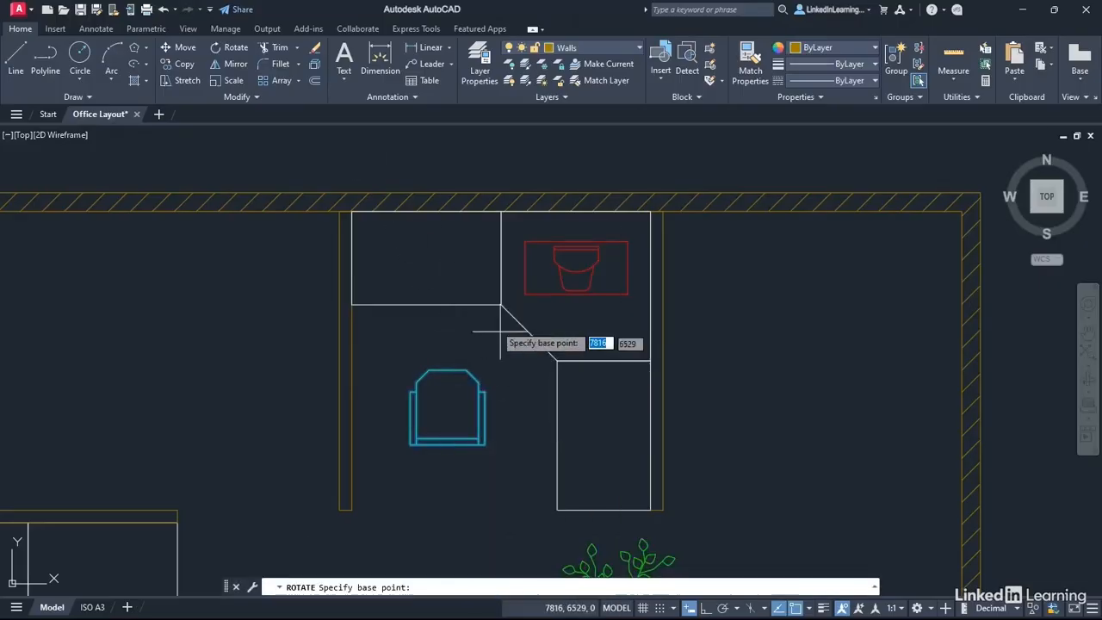
left_click(448, 412)
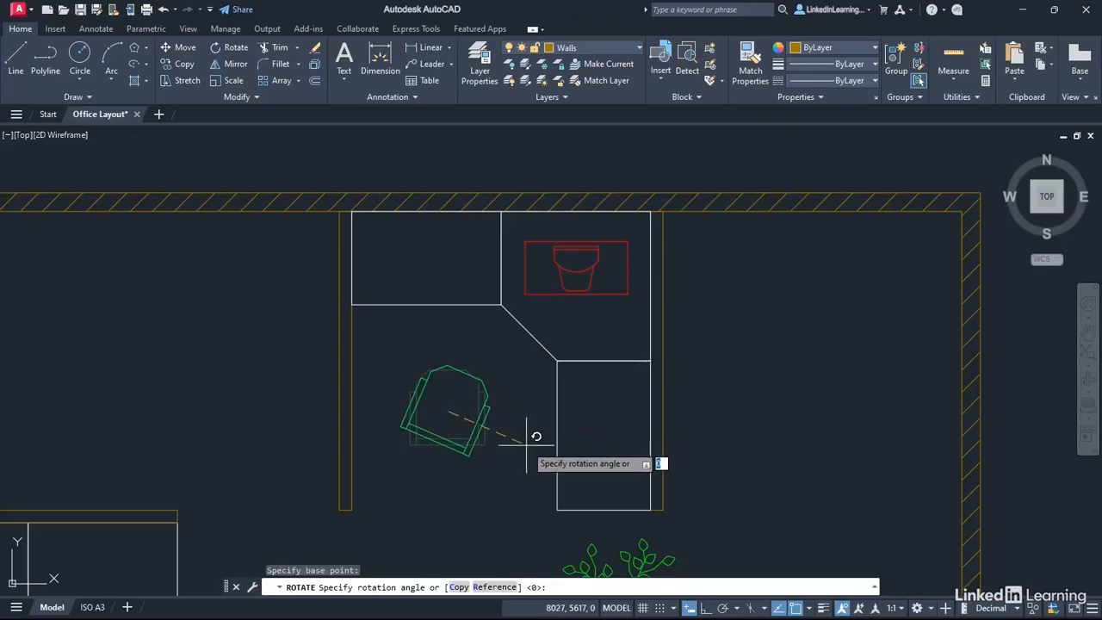
type("-45")
key("Return")
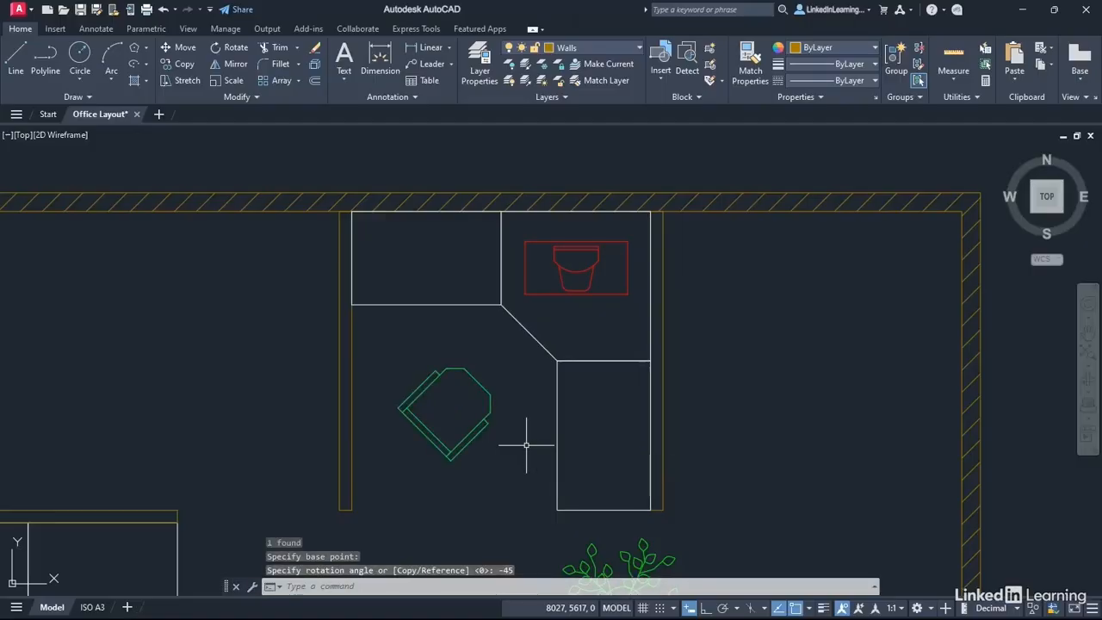
- Move the rotated chair by its grip closer to the diagonal edge of the corner desk, and clear the selection
left_click(475, 377)
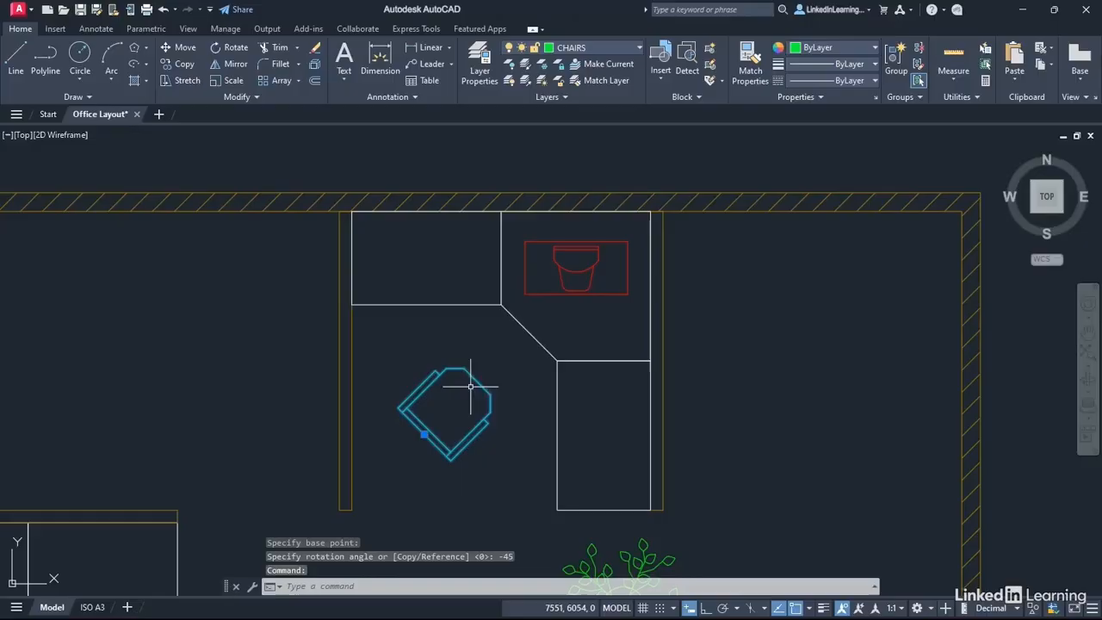
left_click(423, 434)
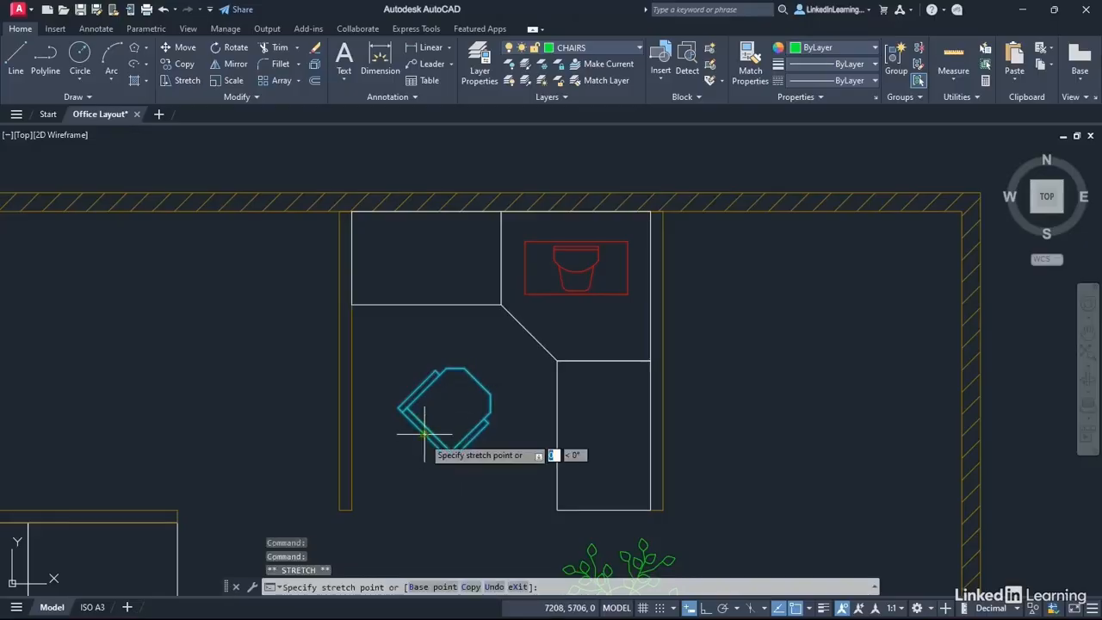
left_click(462, 404)
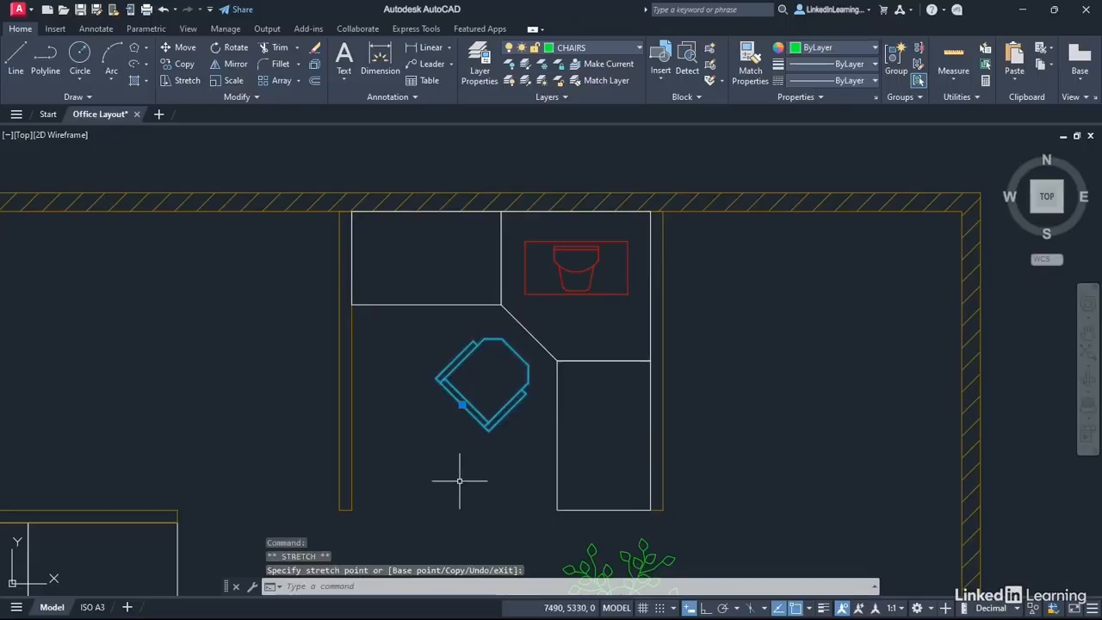
key("Escape")
key("Escape")
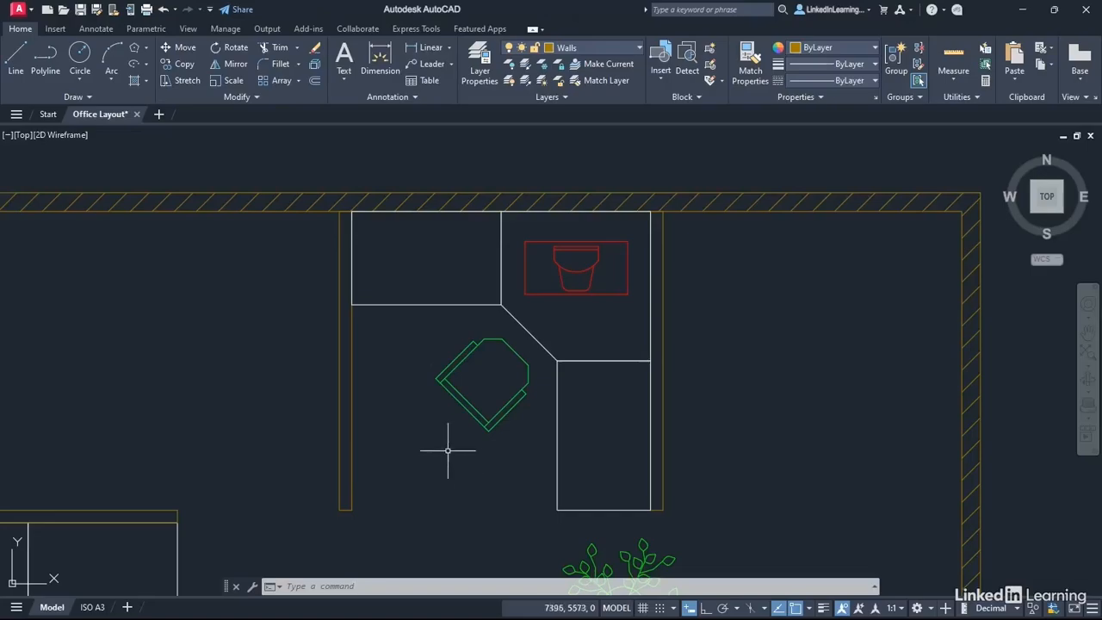
- Turn on polar tracking and set its angles to 45, 90, 135, 180 degree increments
mouse_move(586, 240)
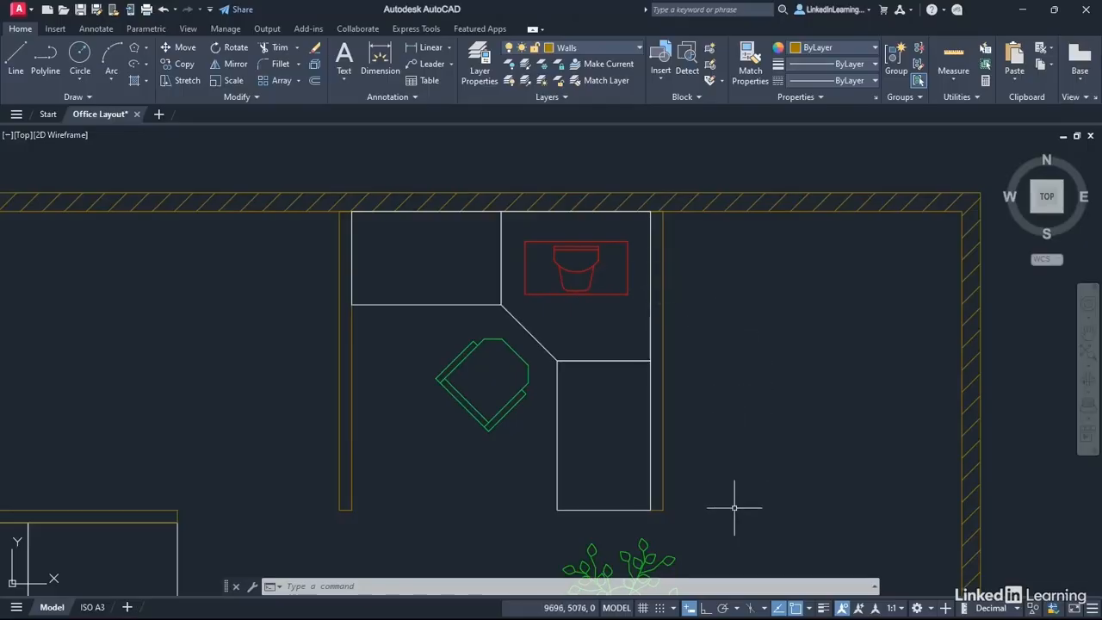
left_click(724, 608)
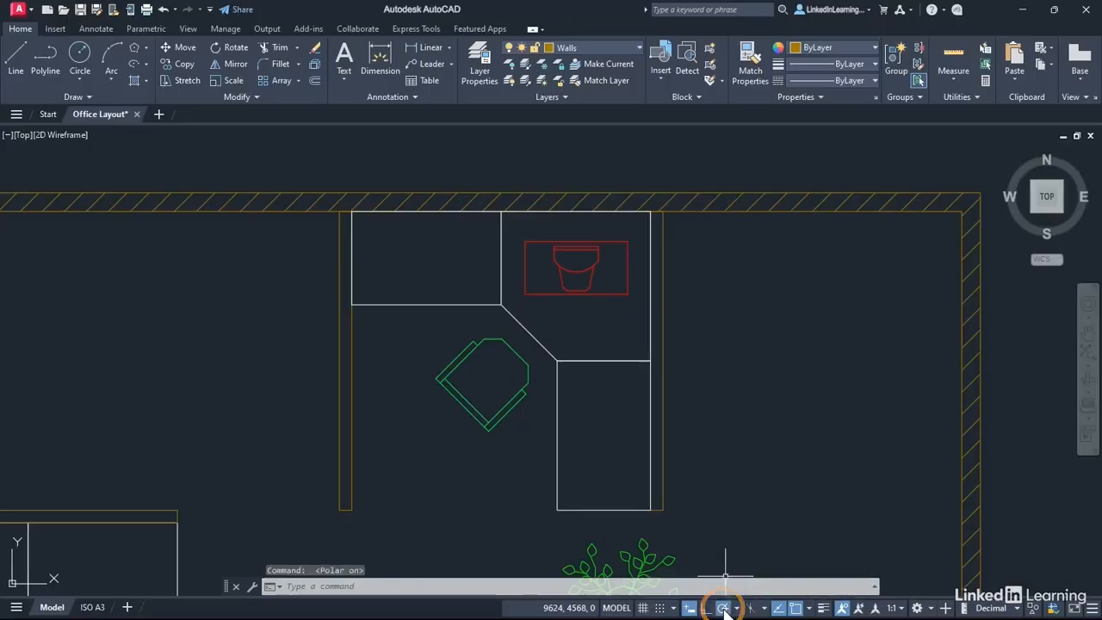
left_click(737, 607)
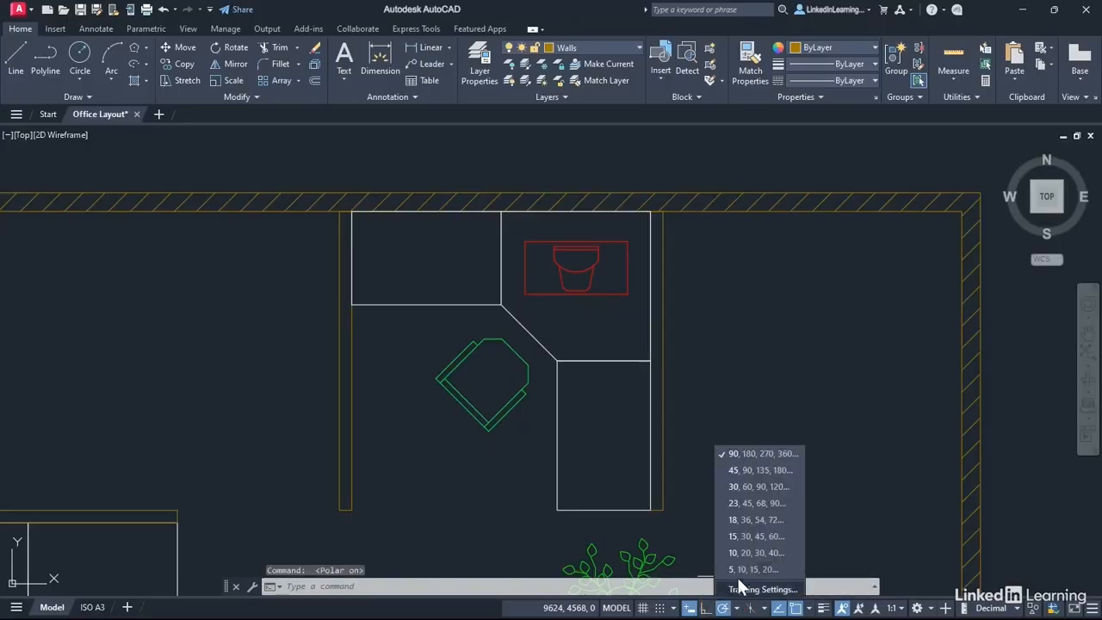
left_click(763, 470)
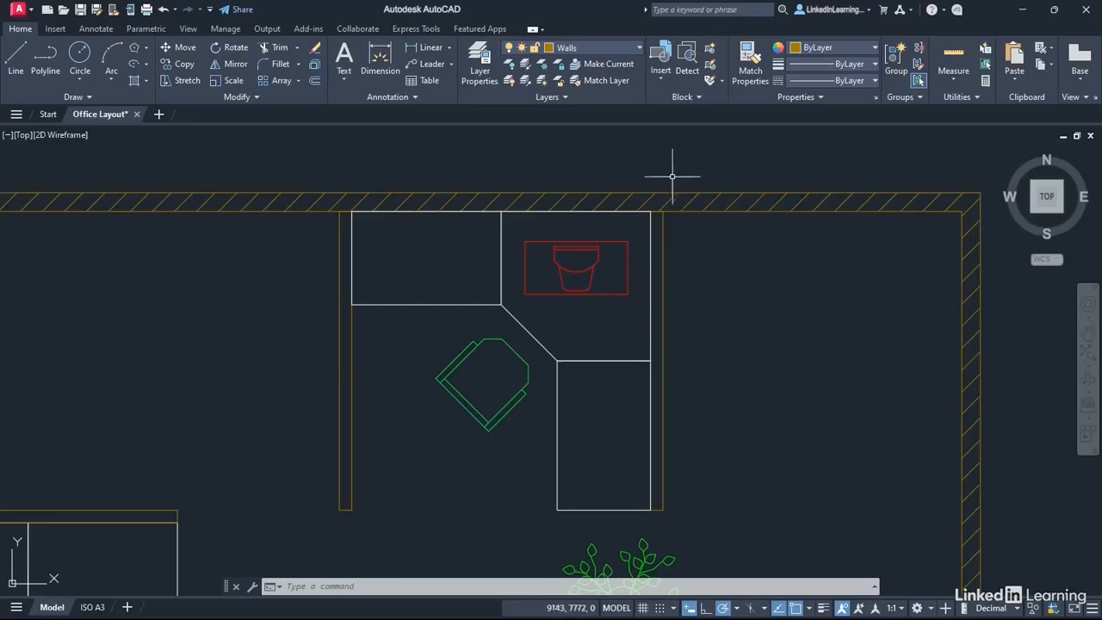
- Rotate the red computer block about its central midpoint to the 135-degree polar angle, parallel to the desk's diagonal edge
left_click(620, 242)
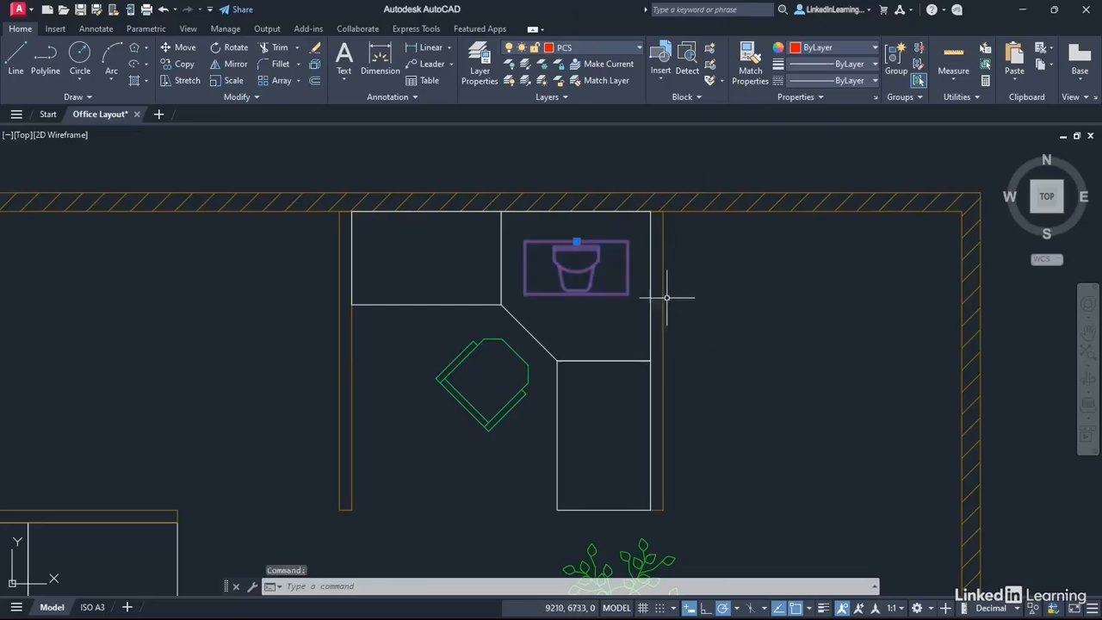
right_click(713, 258)
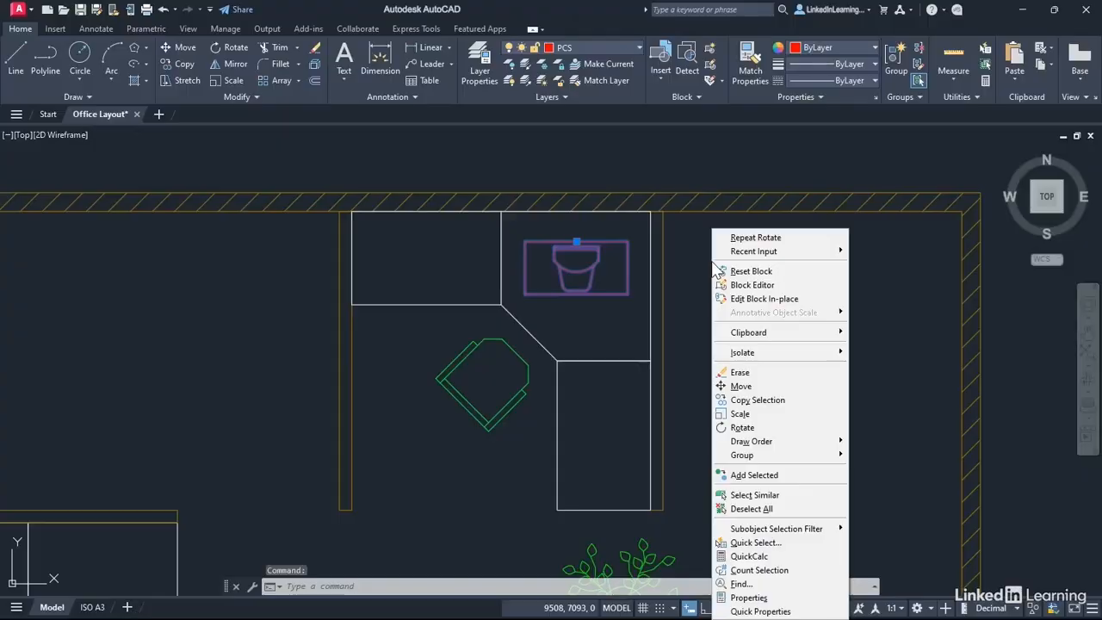
left_click(742, 427)
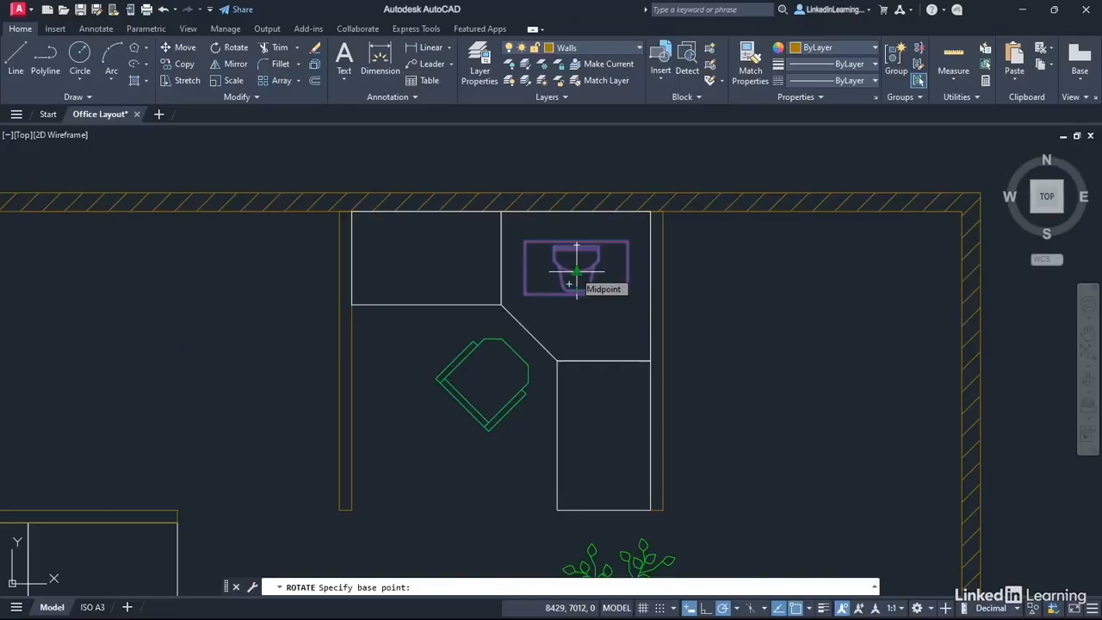
left_click(576, 272)
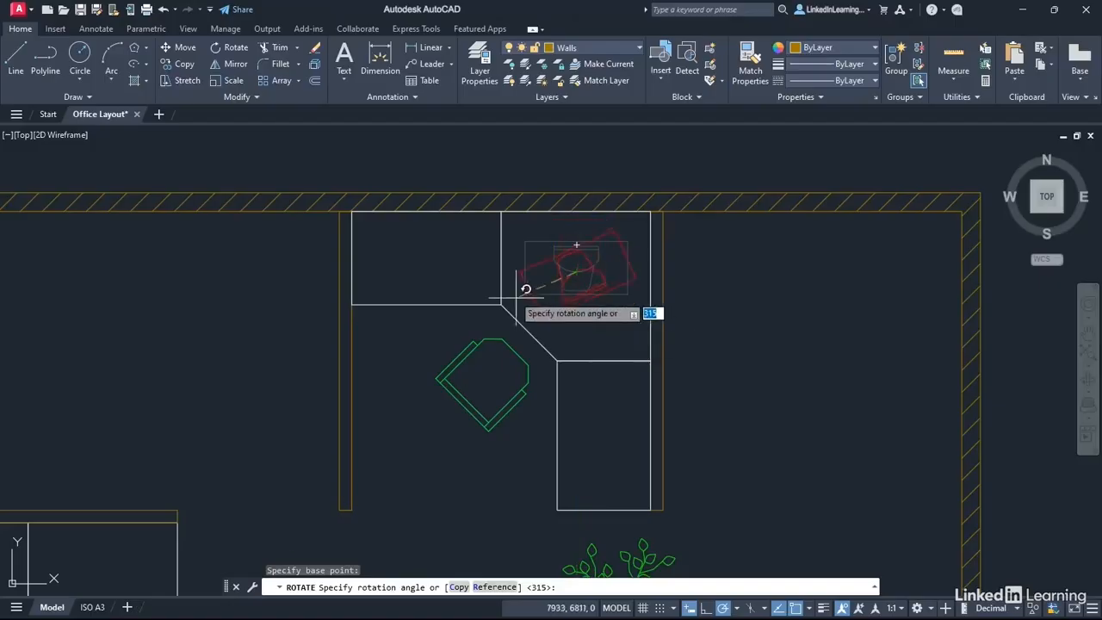
left_click(465, 156)
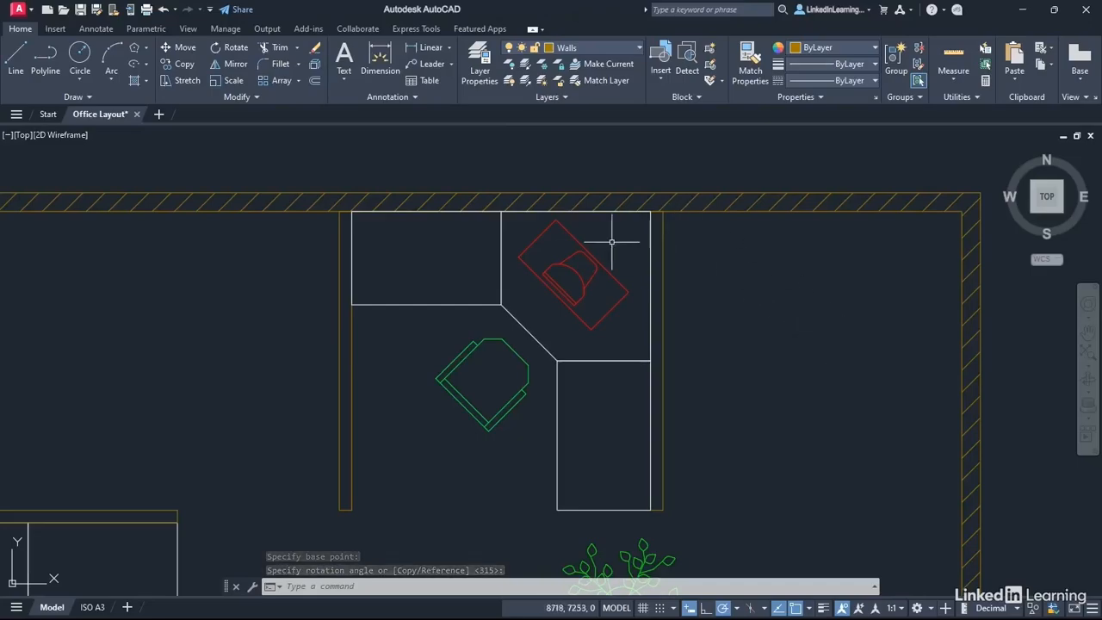
- Shift the computer block slightly downward on the corner desk by its grip, and clear the selection
left_click(607, 269)
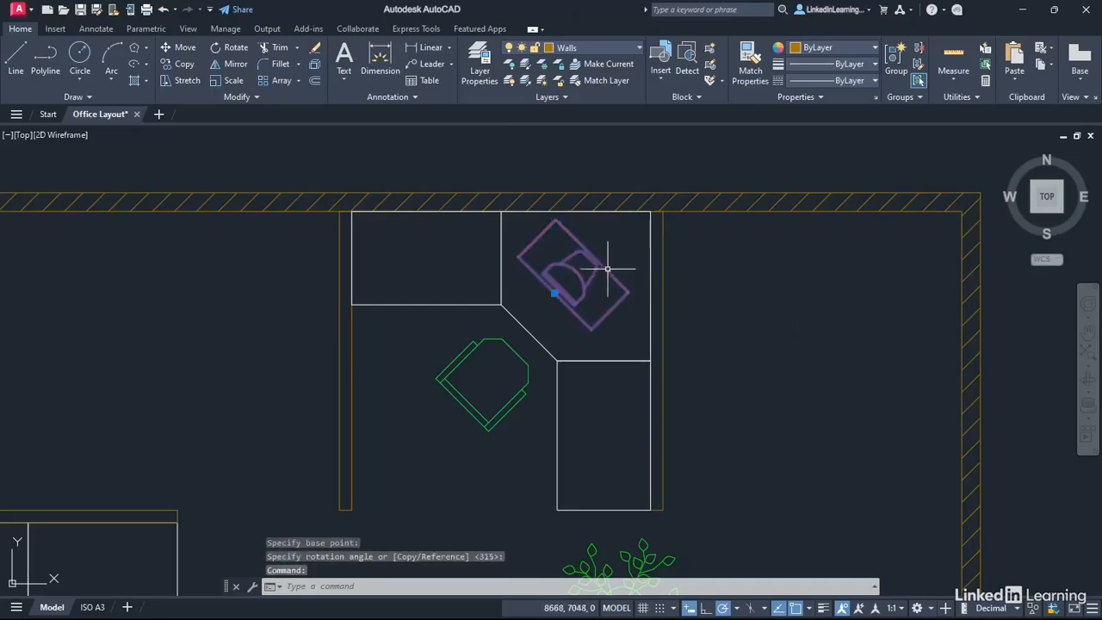
left_click(555, 293)
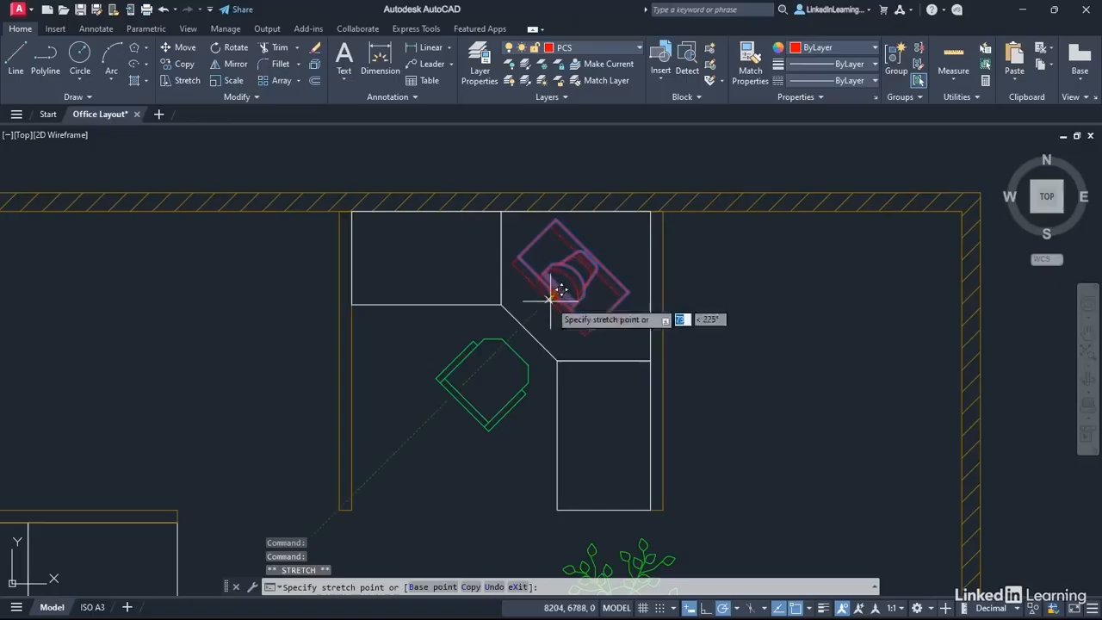
left_click(554, 292)
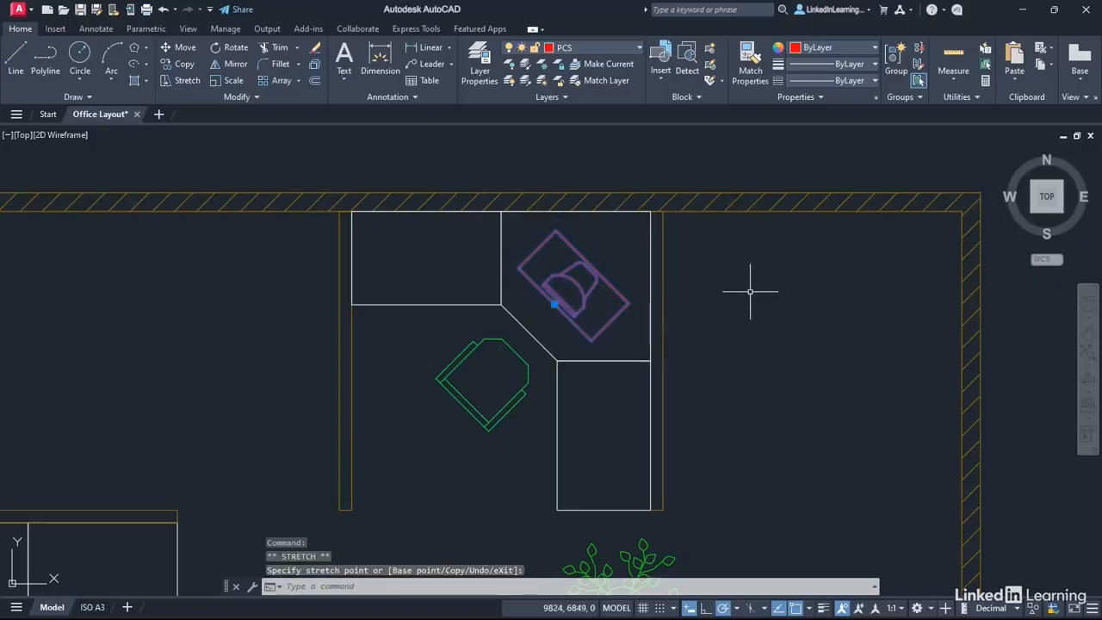
key("Escape")
key("Escape")
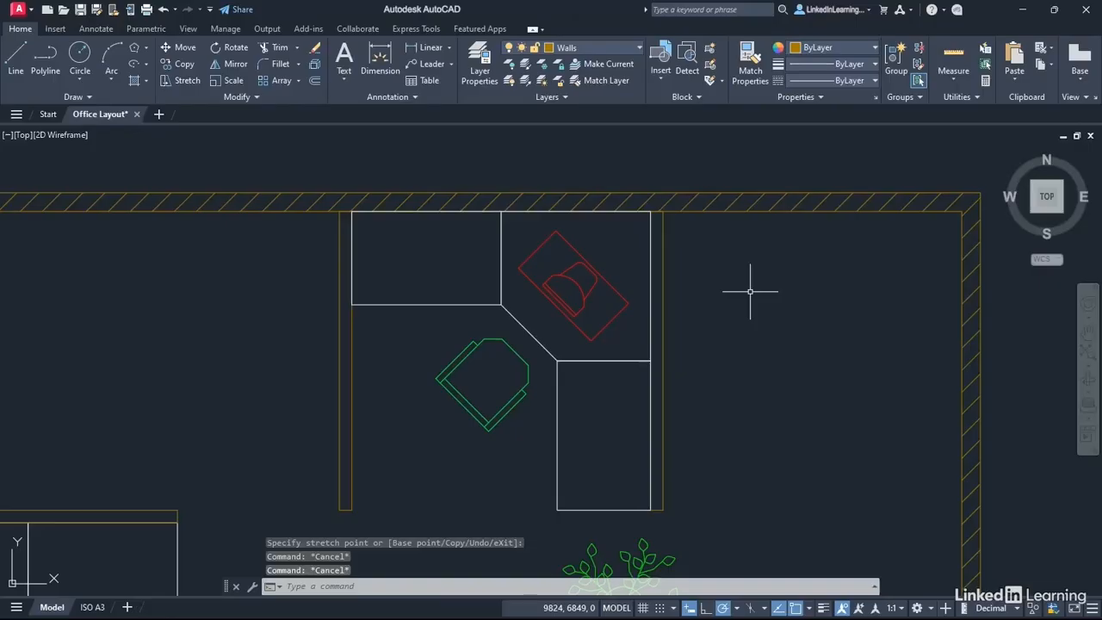
- Copy the plant below the cubicle from its centre to the middle of the rectangular desk beside the corner desk
scroll(750, 291, "down", 2)
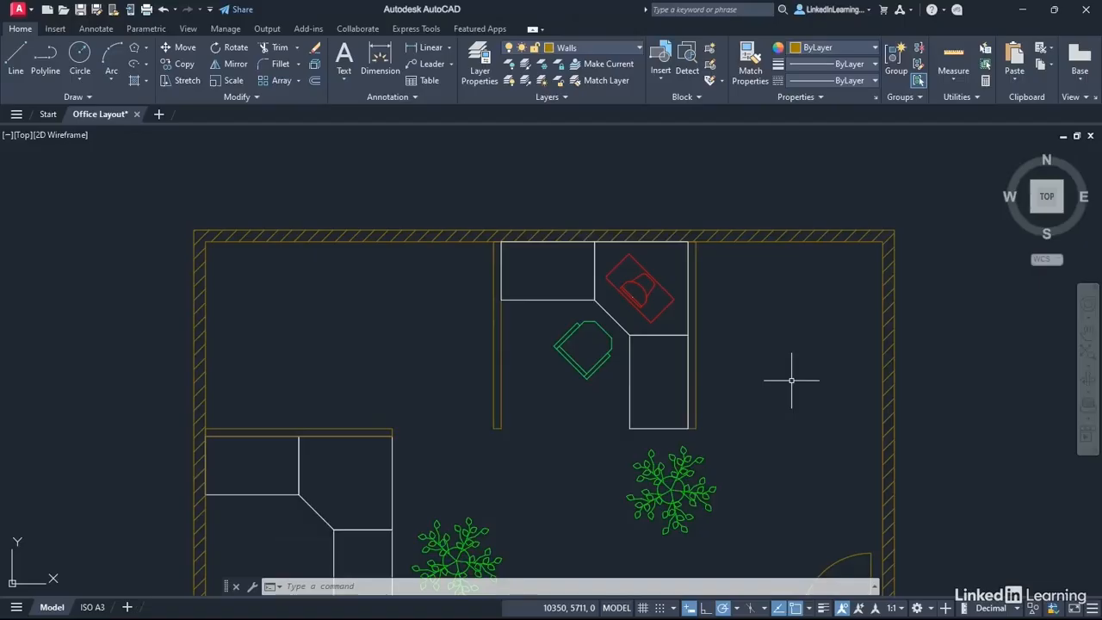
left_click(690, 457)
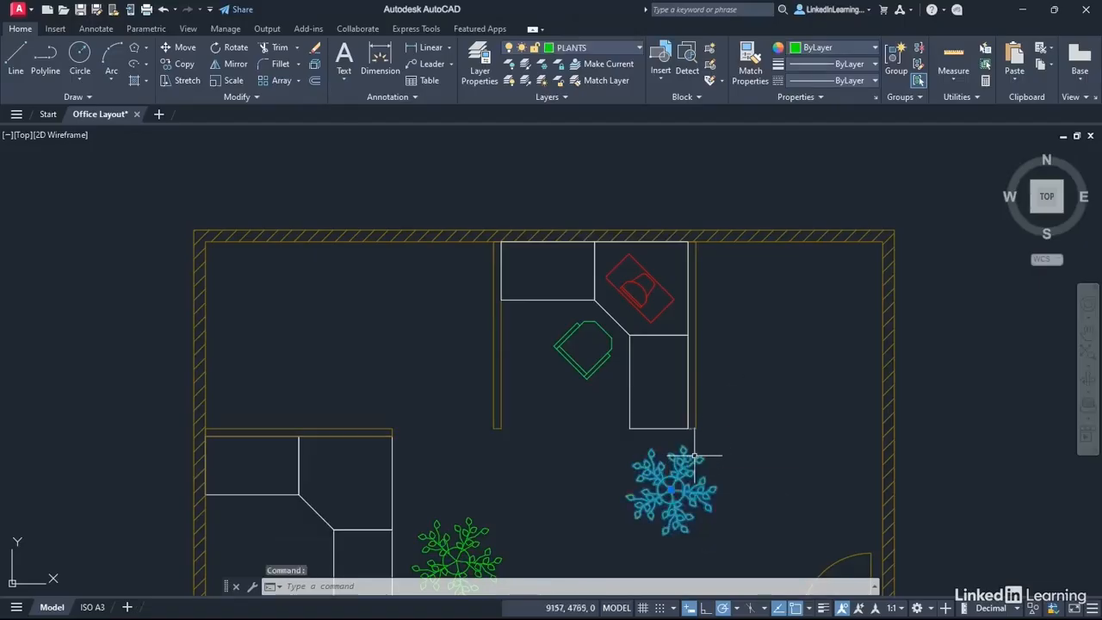
right_click(747, 297)
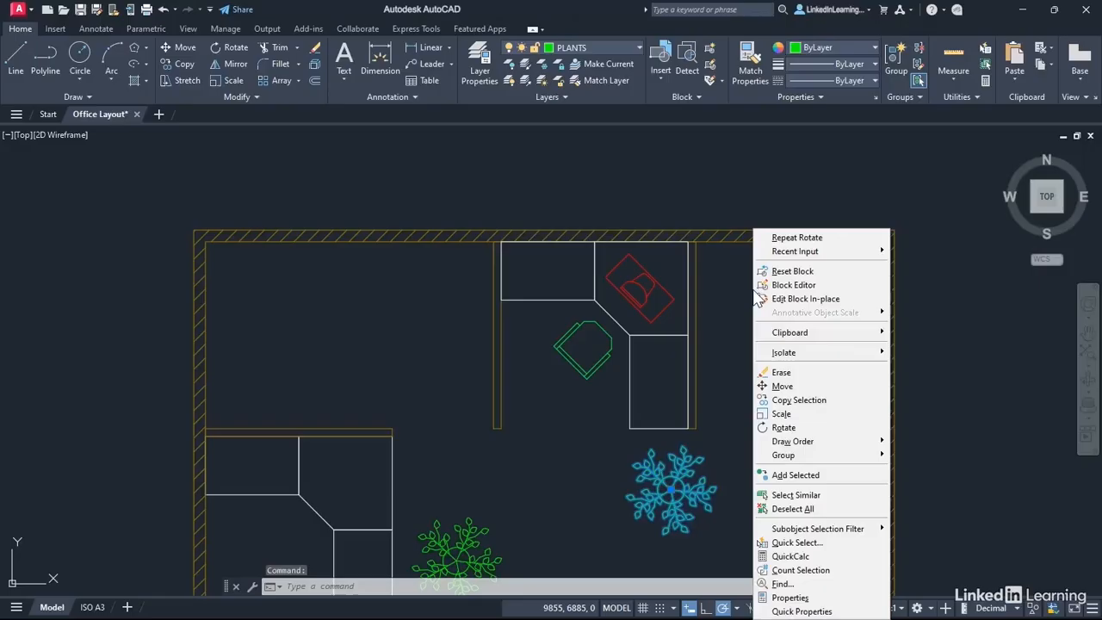
left_click(814, 402)
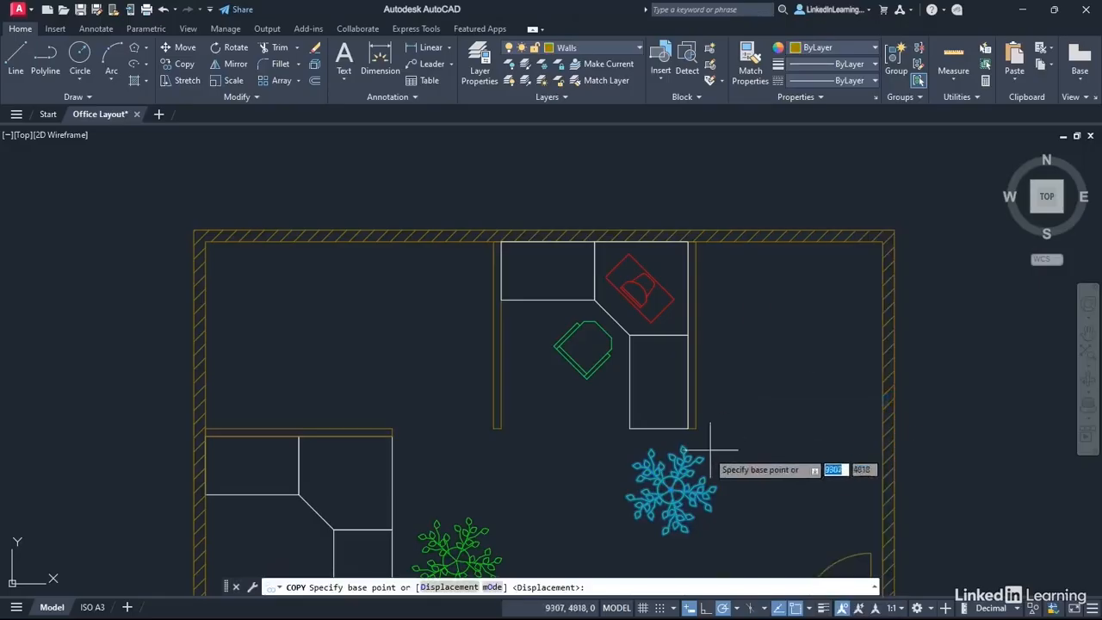
left_click(671, 490)
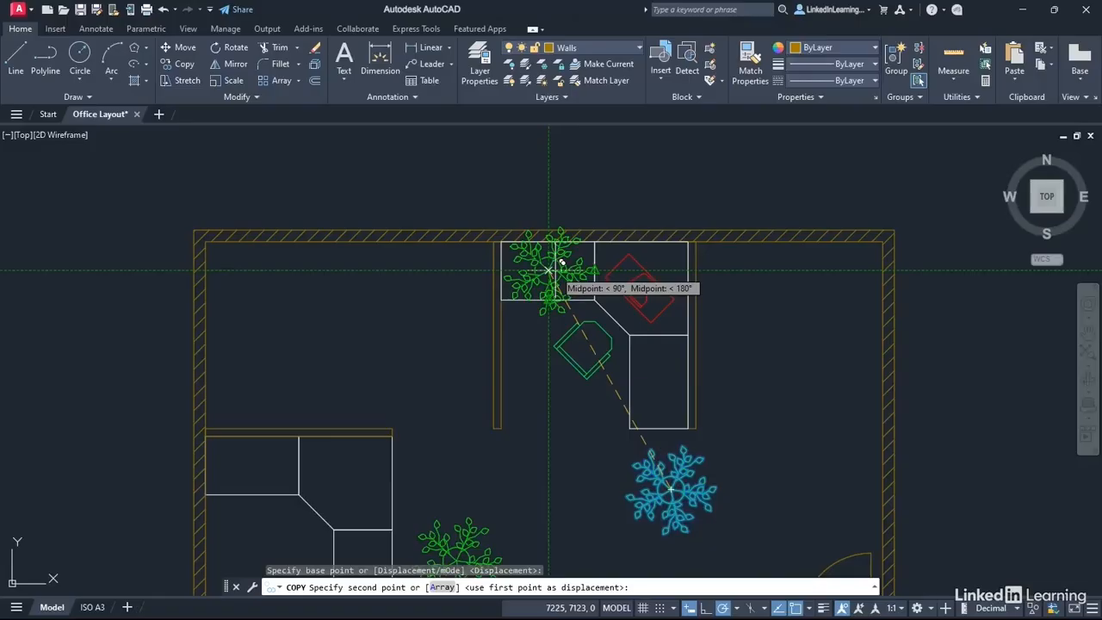
left_click(547, 270)
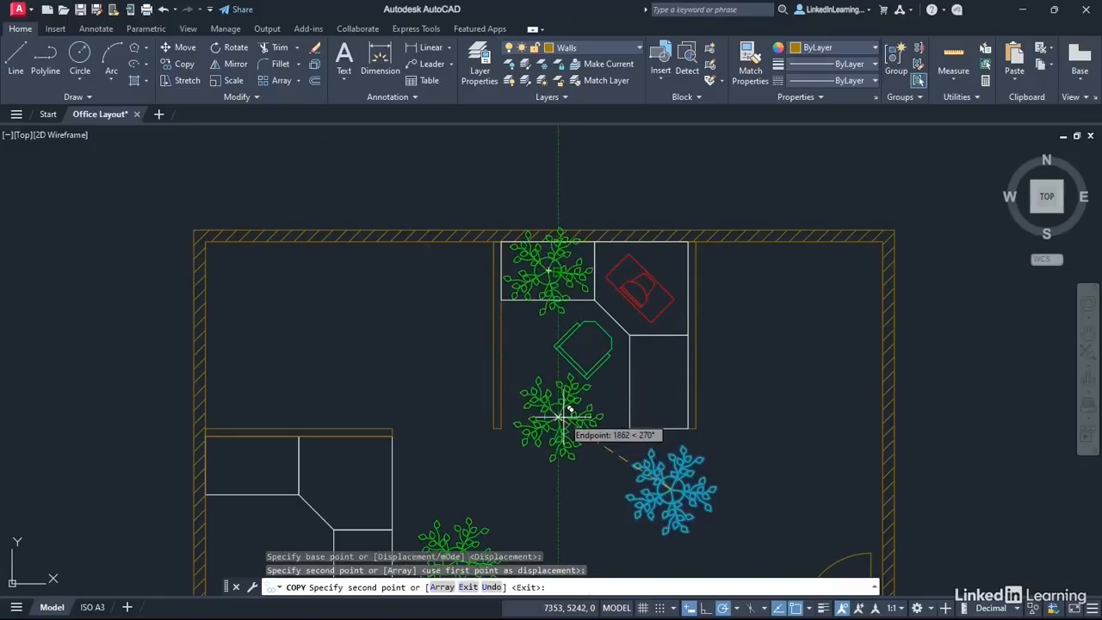
- End the copying, and scale the plant on the rectangular desk about its centre by a factor of 0.5
key("Return")
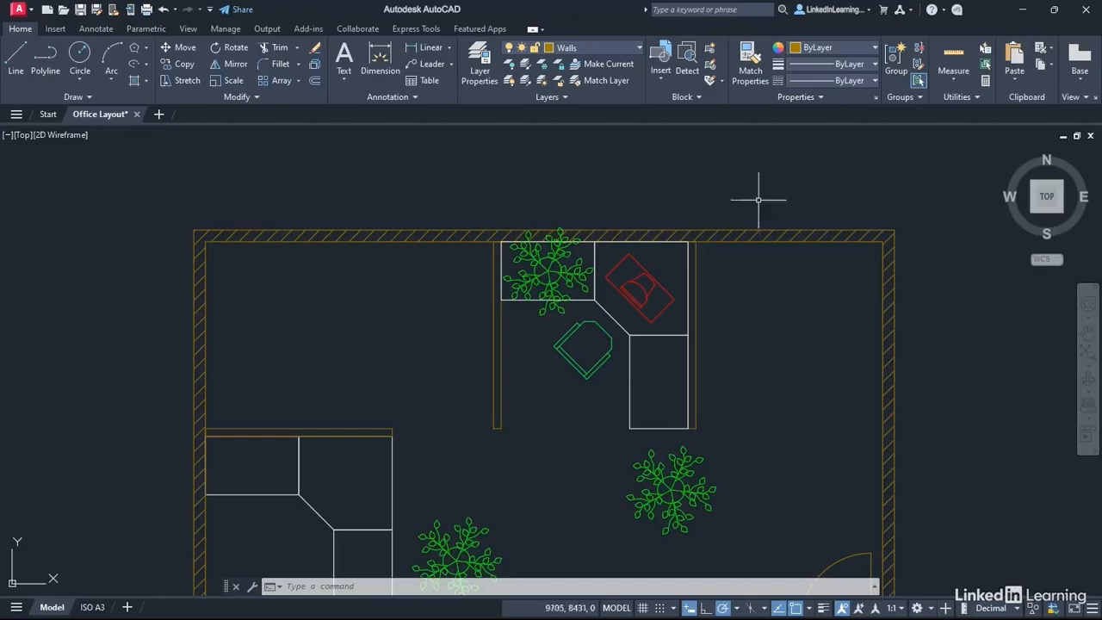
left_click(572, 271)
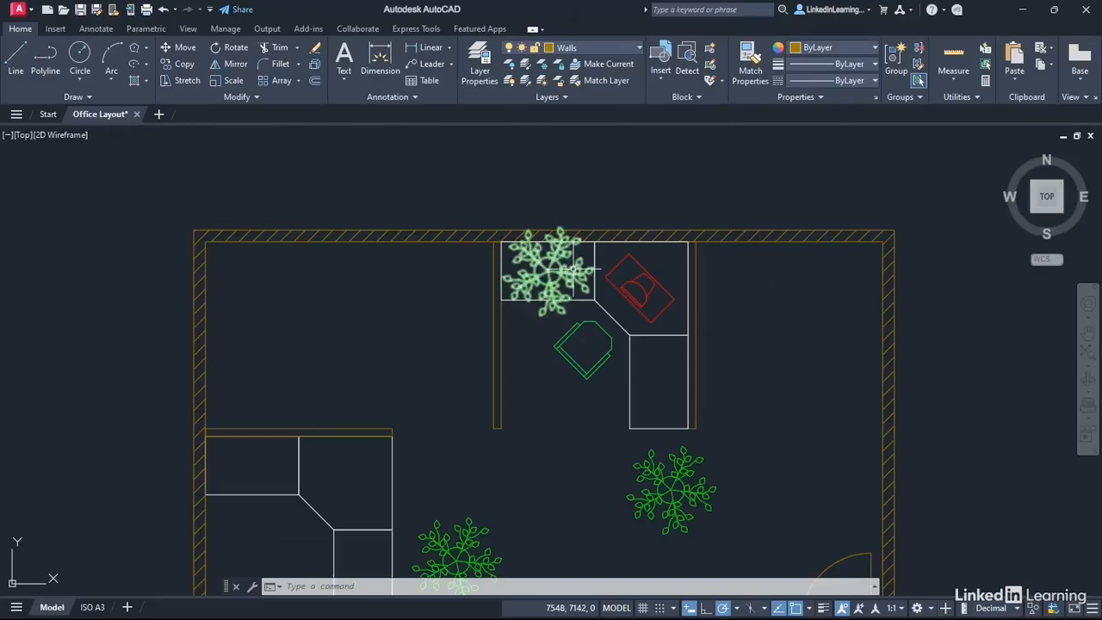
right_click(608, 154)
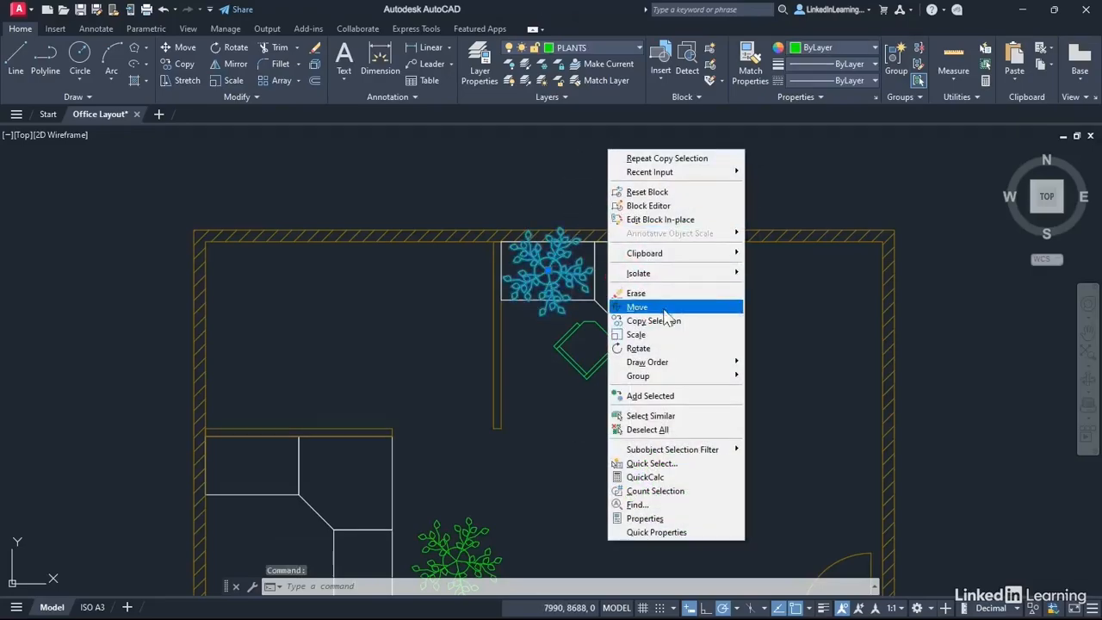
left_click(654, 339)
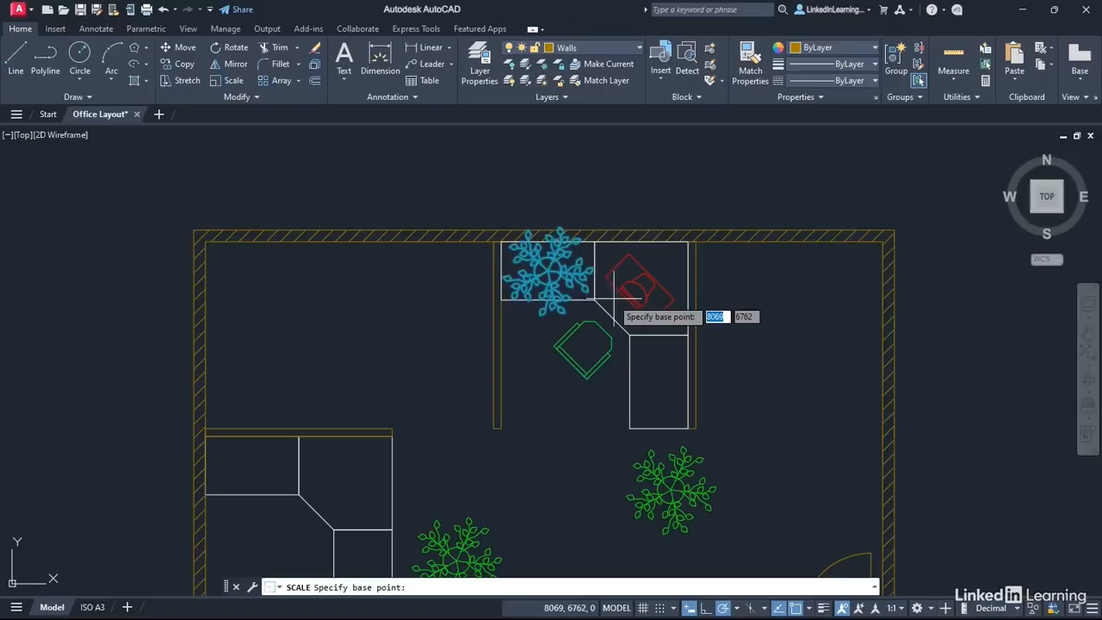
left_click(547, 272)
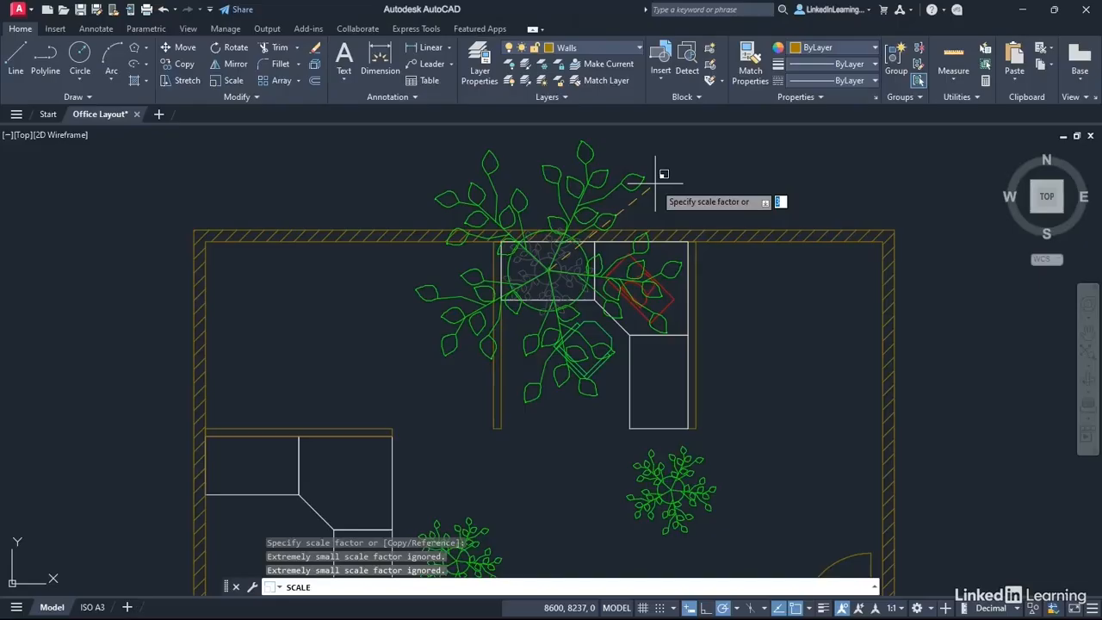
type("0.5")
key("Return")
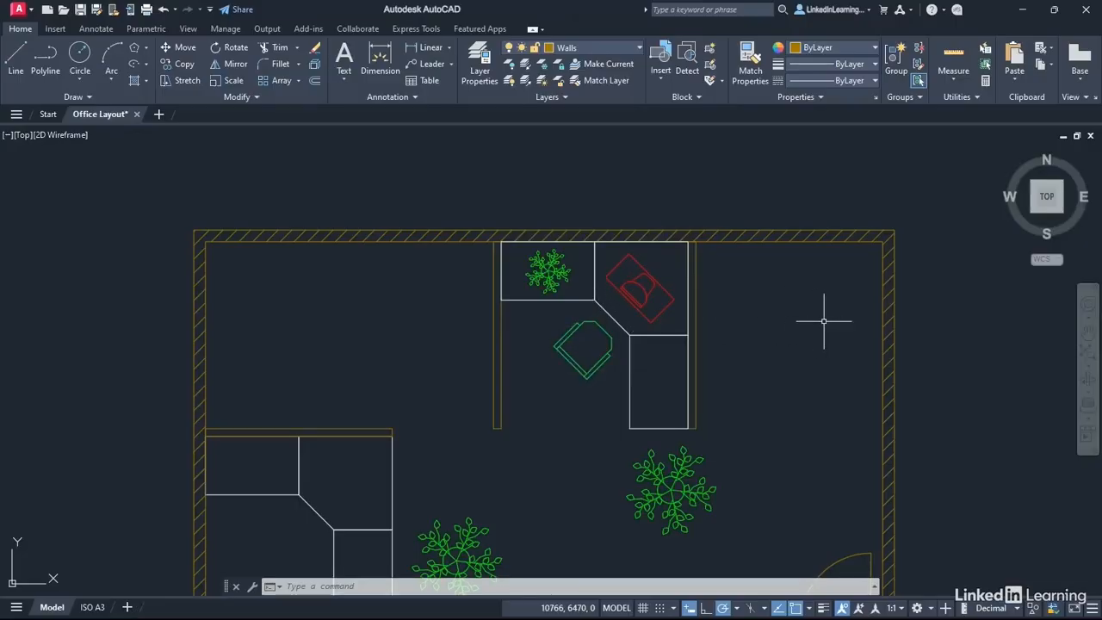
- Copy the small desk plant, chair and computer from the desk's inner corner endpoint to the matching corner of the lower-left cubicle's desk
mouse_move(812, 327)
middle_mouse_down()
mouse_move(801, 330)
mouse_move(849, 238)
mouse_move(850, 254)
middle_mouse_up()
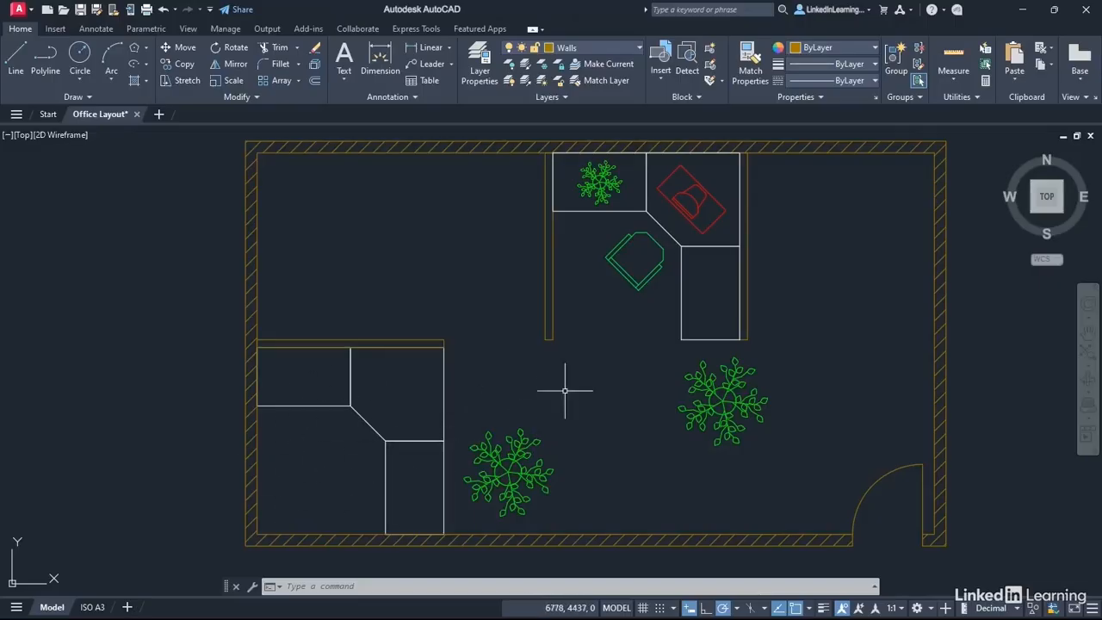
left_click(605, 171)
left_click(646, 244)
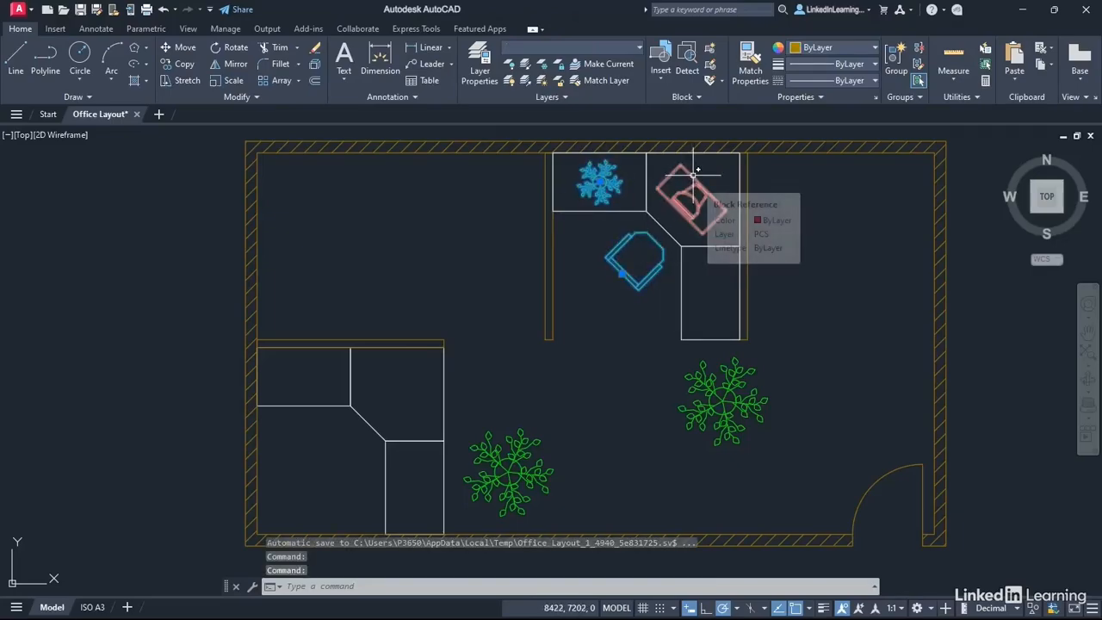
left_click(718, 207)
right_click(810, 218)
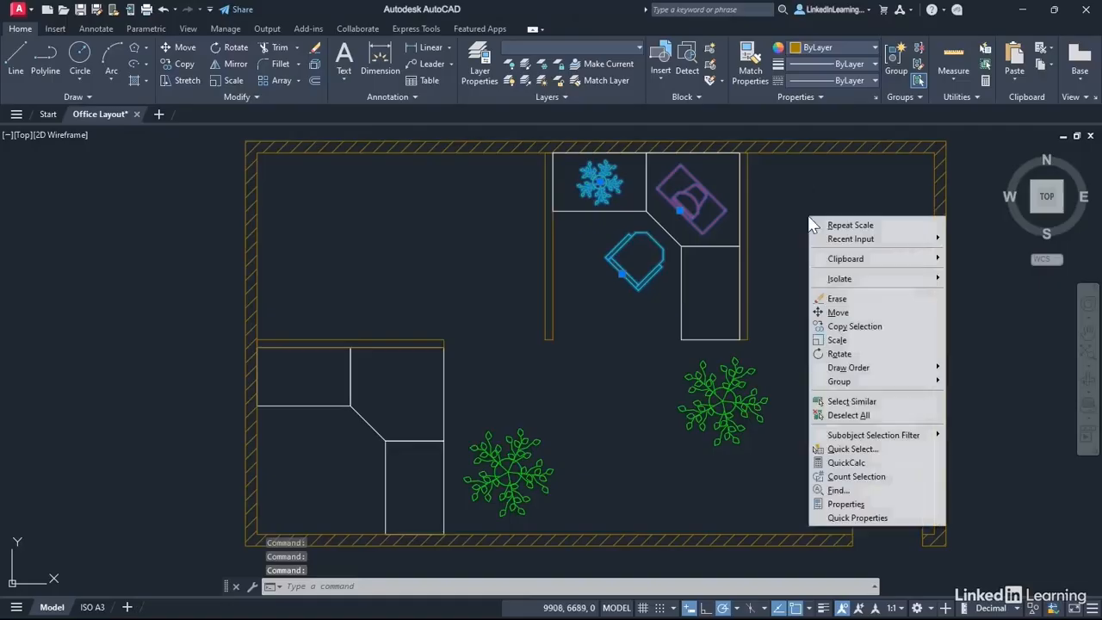
left_click(848, 326)
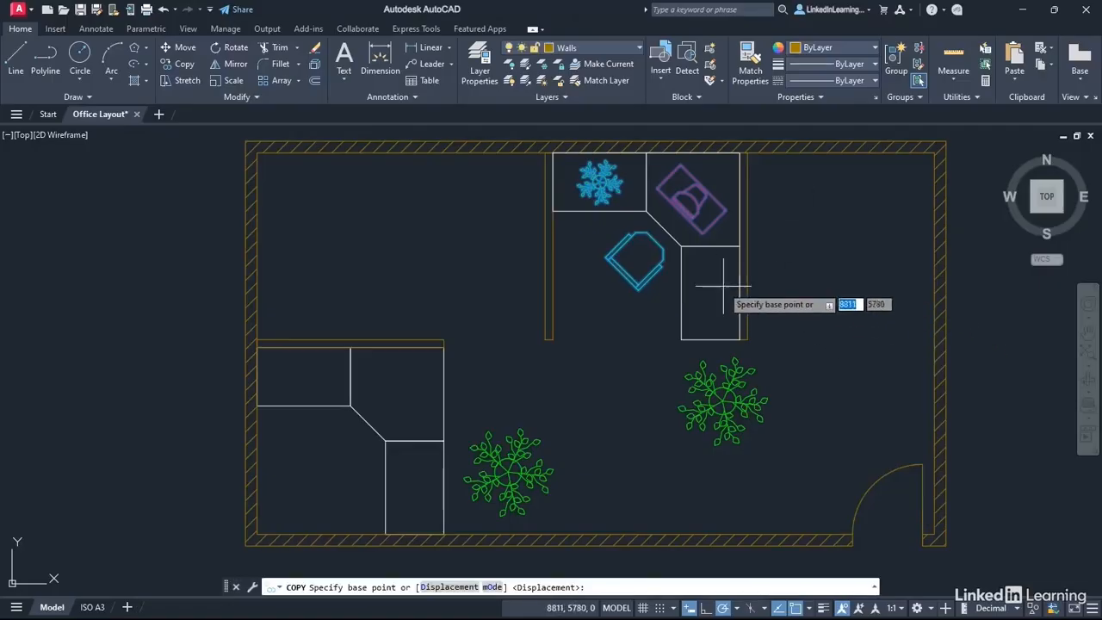
left_click(680, 246)
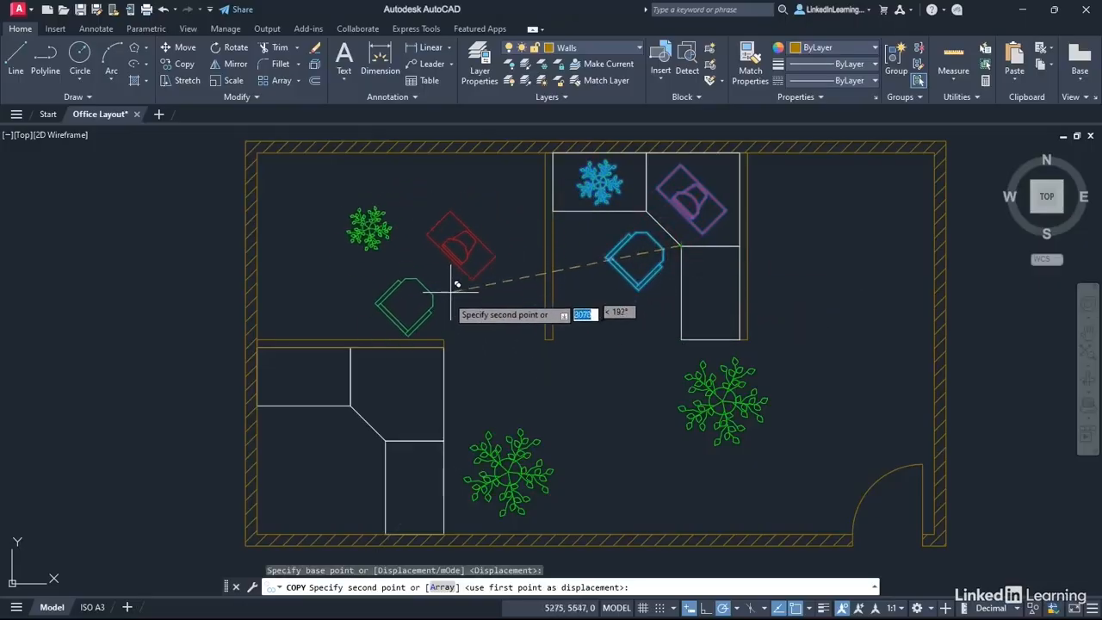
left_click(388, 439)
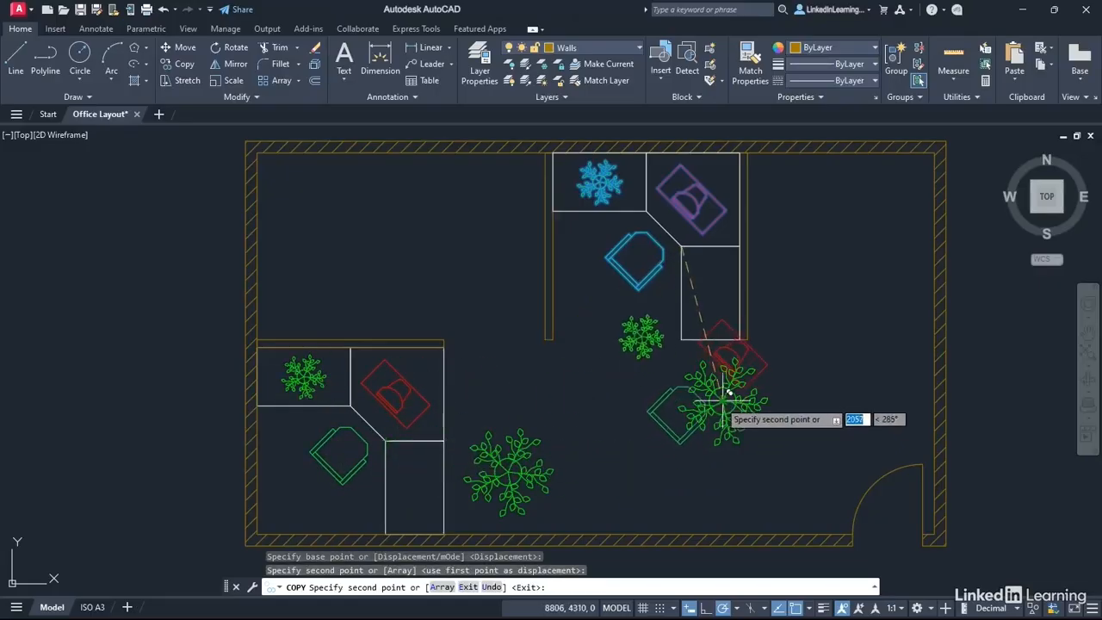
key("Return")
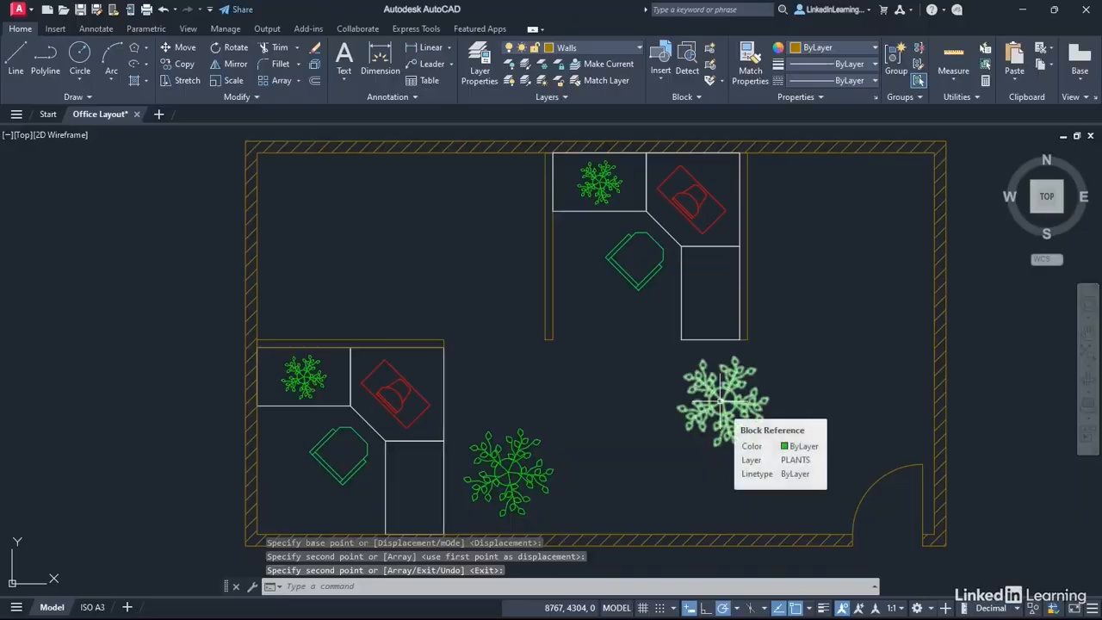